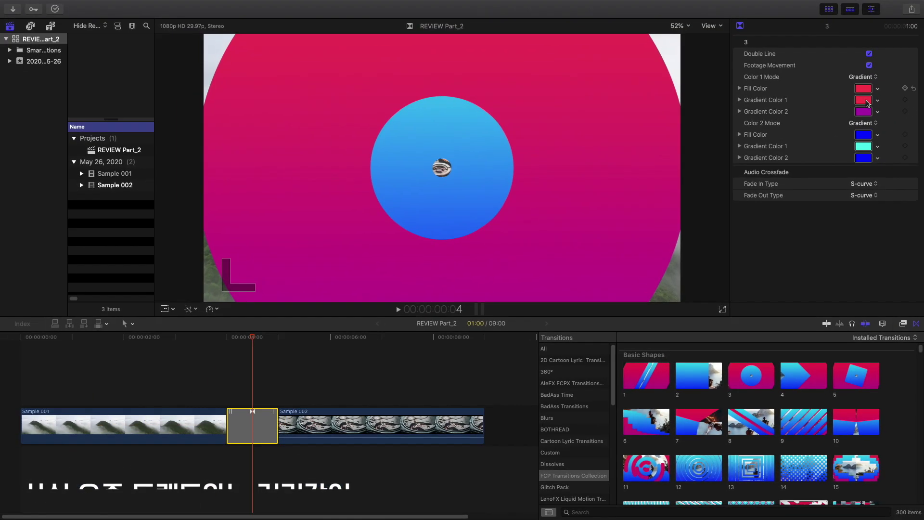
- Set the circle transition's first Fill Color to green and first Gradient Color 1 to light pink, then toggle Double Line off and on
click(849, 129)
click(573, 151)
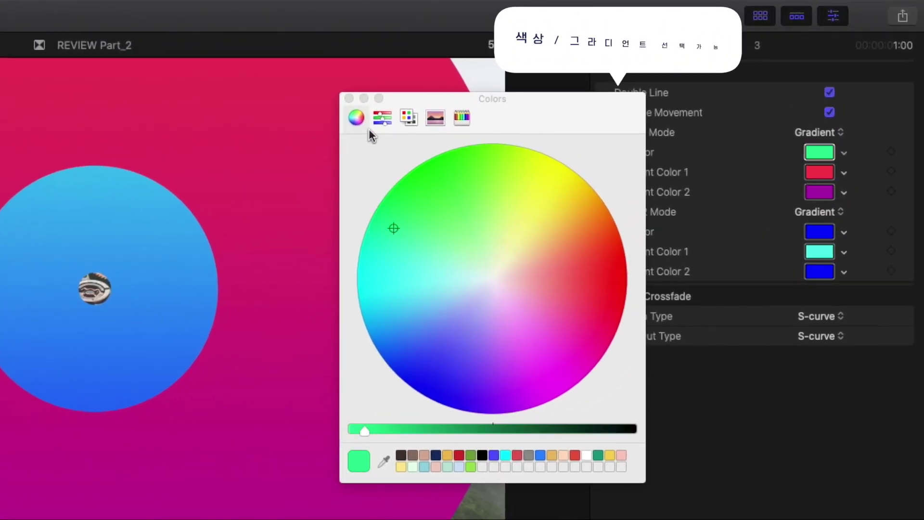
click(349, 98)
click(820, 171)
drag(452, 323, 509, 305)
click(349, 98)
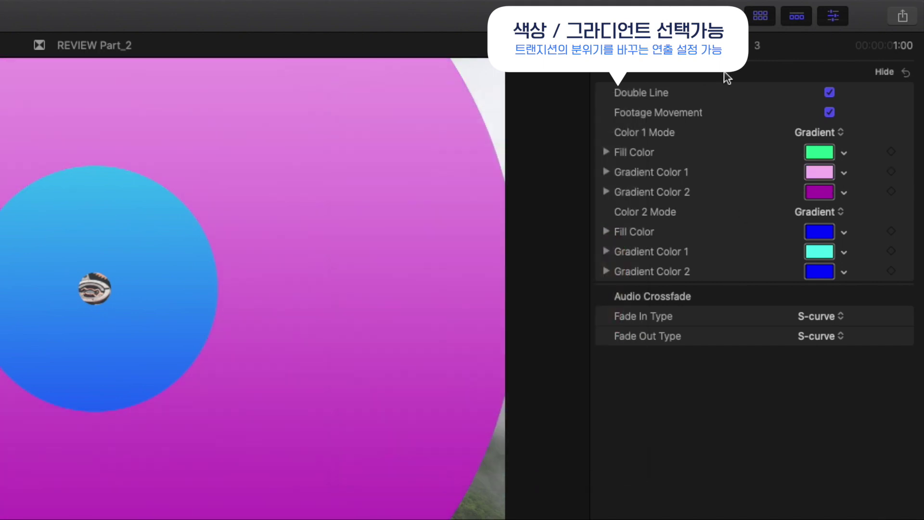
click(829, 94)
click(829, 94)
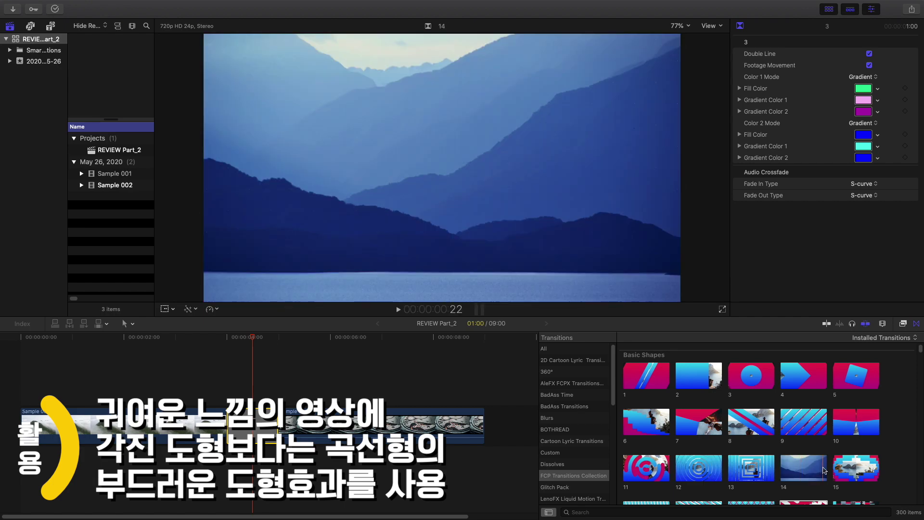
- Replace the transition between Sample 001 and Sample 002 with Arrows Down from the Color Shapes set
scroll(801, 470, down, 2)
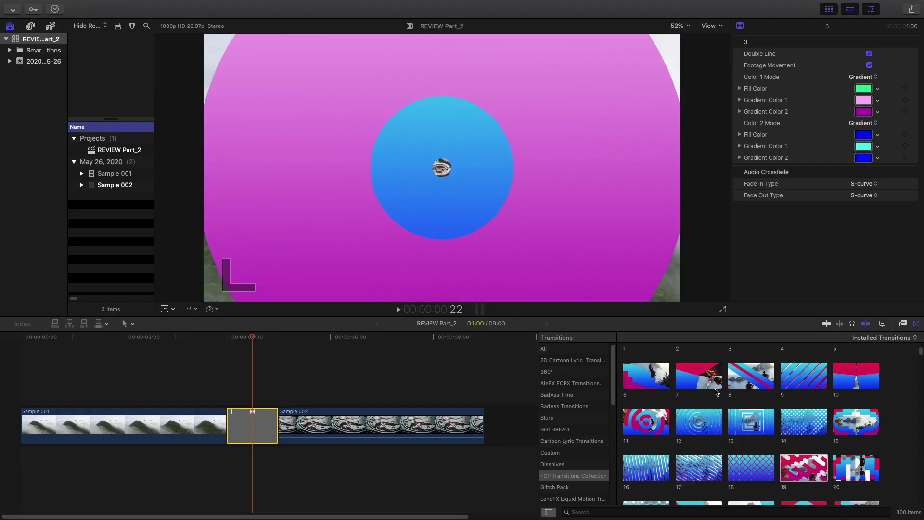
scroll(750, 423, down, 10)
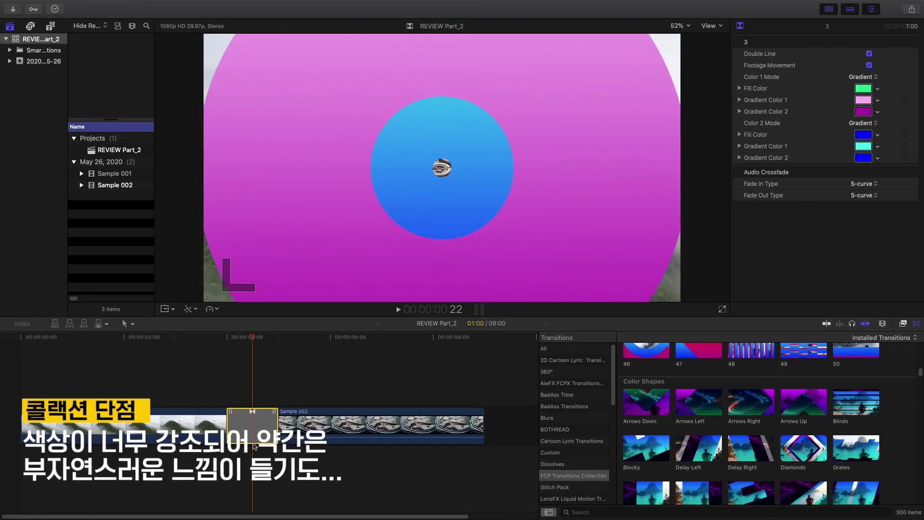
key(Delete)
drag(646, 401, 252, 425)
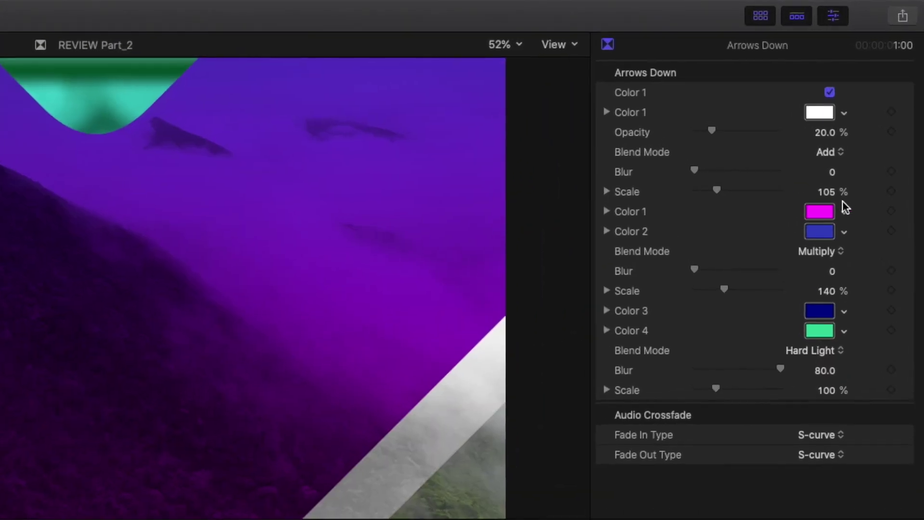
- Set the Arrows Down transition's second Blend Mode to Vivid Light and its magenta Color 1 to red
click(825, 253)
click(842, 433)
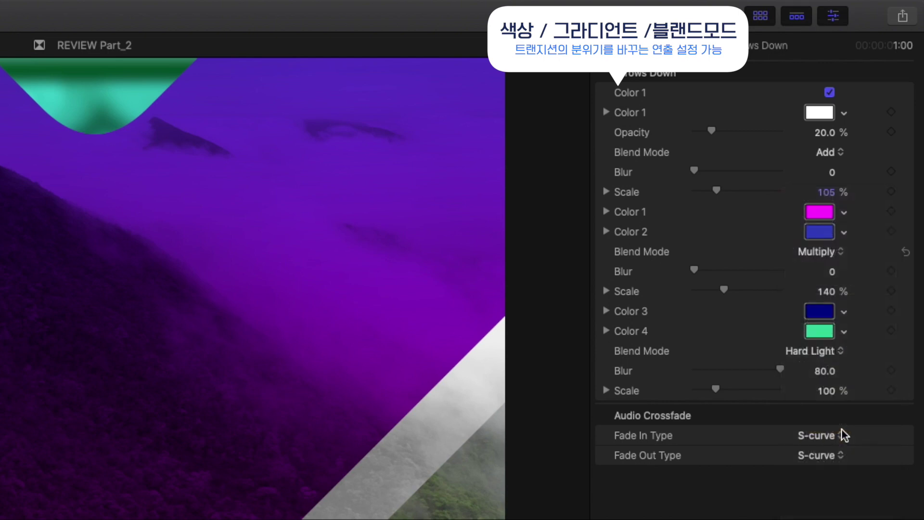
click(820, 211)
drag(532, 303, 588, 266)
click(349, 98)
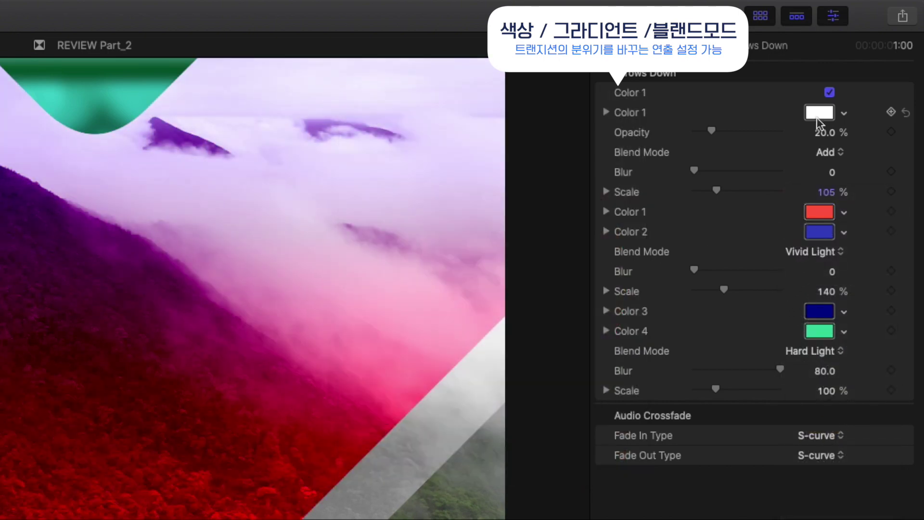
- Set the Arrows Down transition's first Blend Mode to Linear Dodge and its last Blend Mode to Hard Mix
click(828, 153)
click(823, 212)
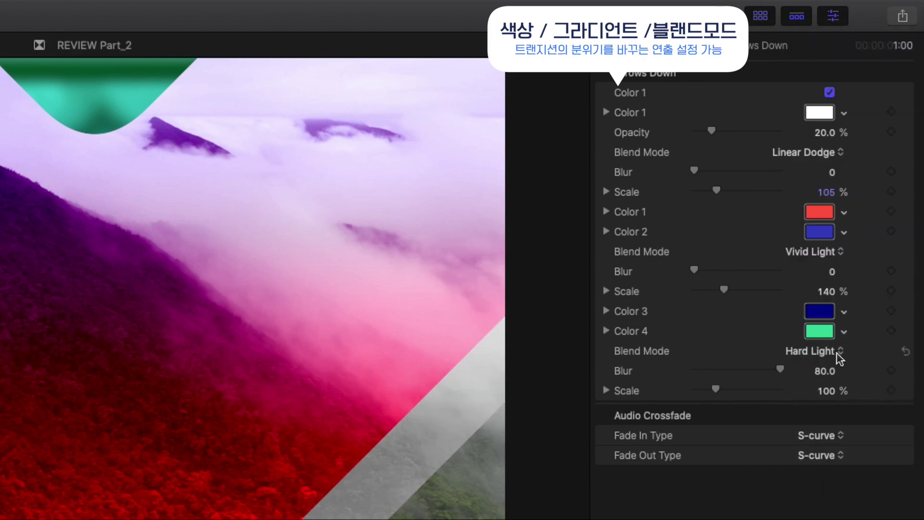
click(820, 356)
click(828, 411)
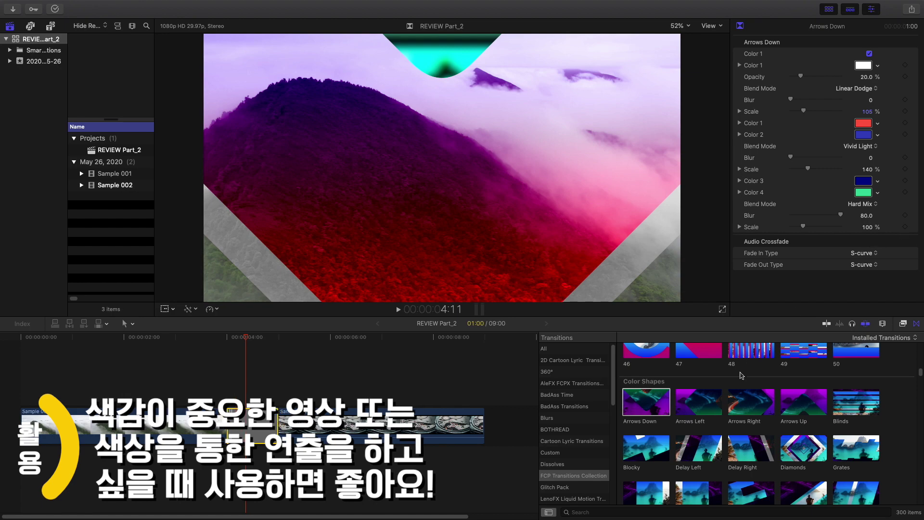
- Browse the Color Shapes transitions and preview designs such as Open Delay and Parralax Right
scroll(813, 424, down, 2)
click(808, 464)
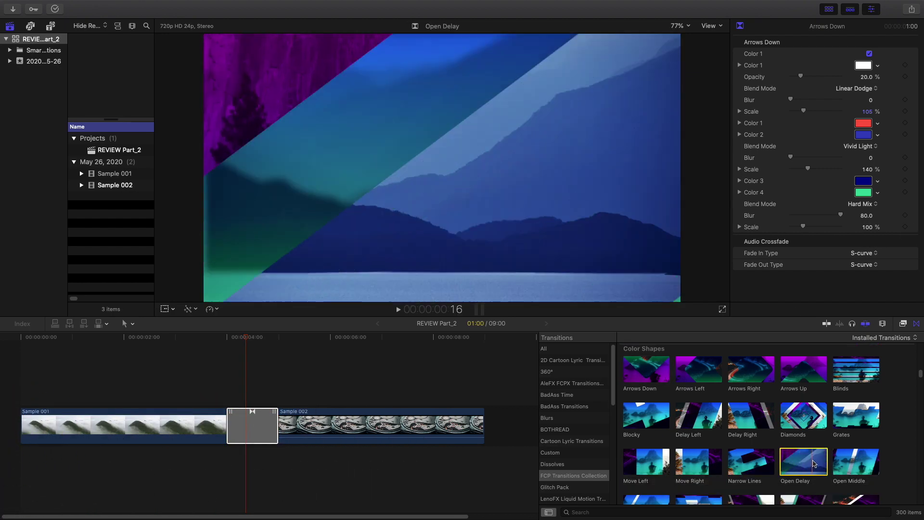
scroll(805, 457, down, 3)
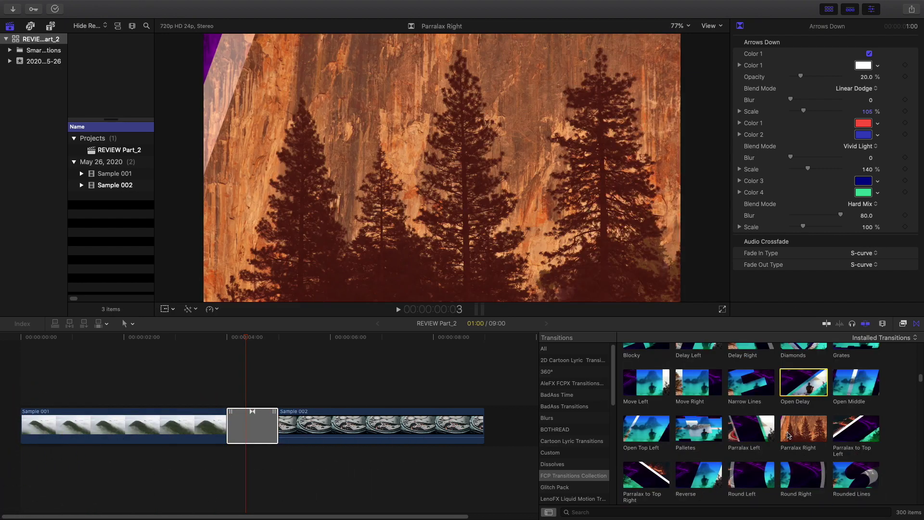
scroll(643, 399, up, 1)
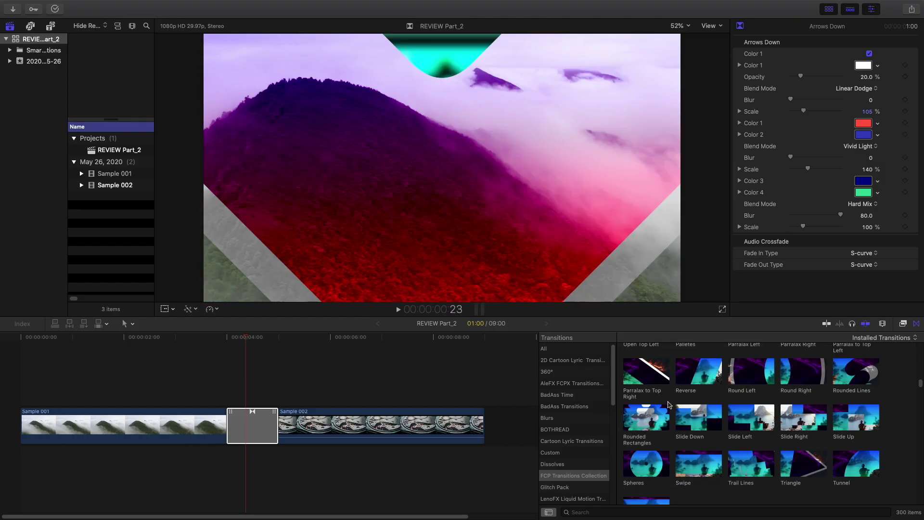
- Add transition 1 from the Glitch set at the cut between Sample 001 and Sample 002
scroll(668, 404, down, 10)
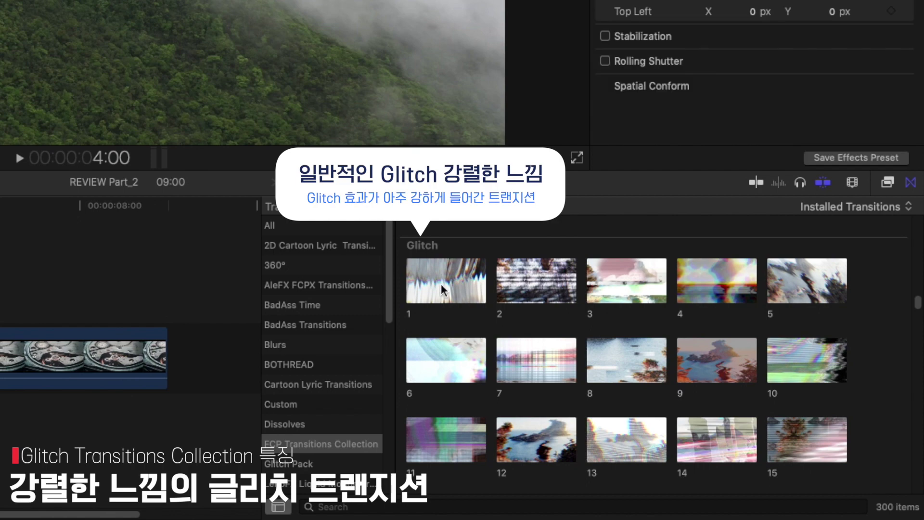
click(445, 280)
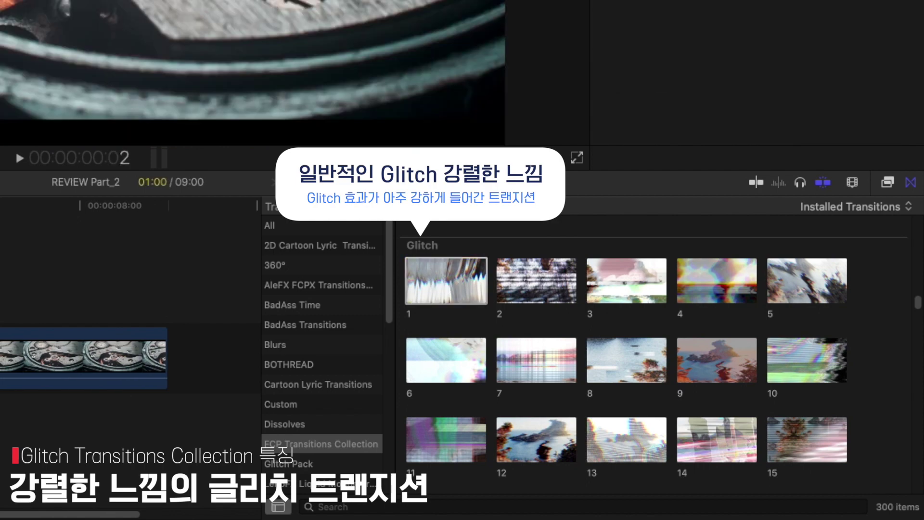
drag(423, 274, 253, 418)
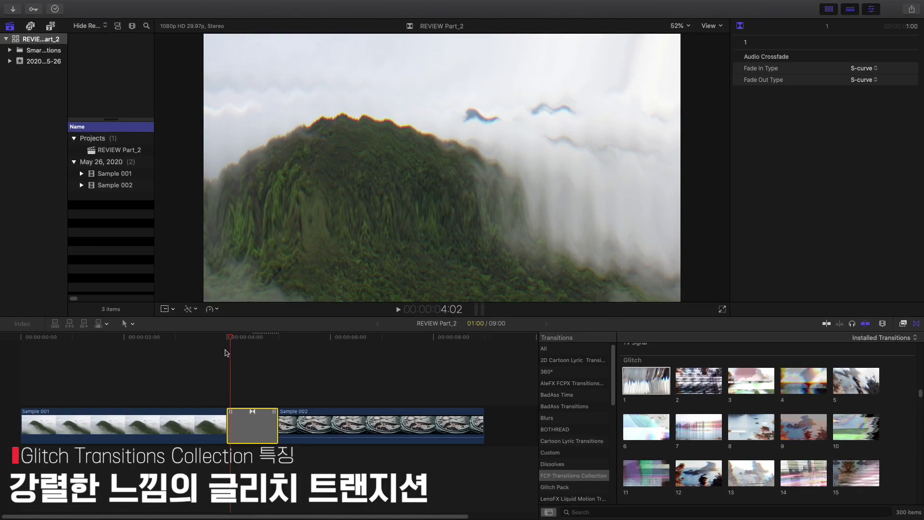
- Play the timeline from about the 3-second mark to review the glitch transition
click(177, 338)
key(space)
click(177, 339)
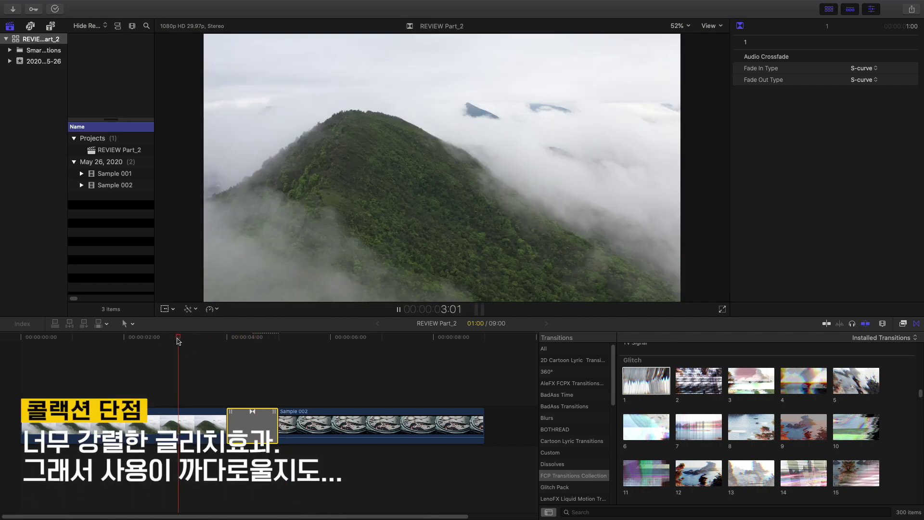
key(space)
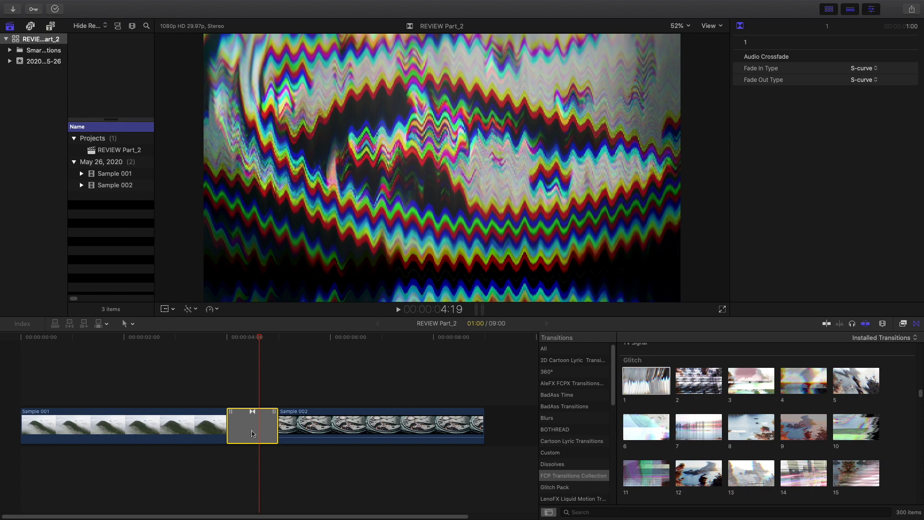
- Delete the glitch transition and add Casino Horizontal from the Grid set between the two clips
key(Delete)
scroll(707, 405, down, 3)
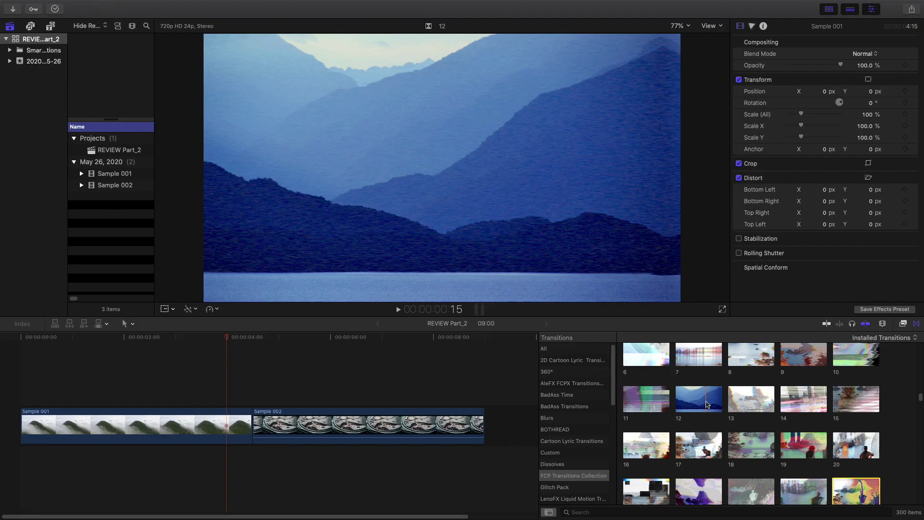
scroll(707, 404, down, 5)
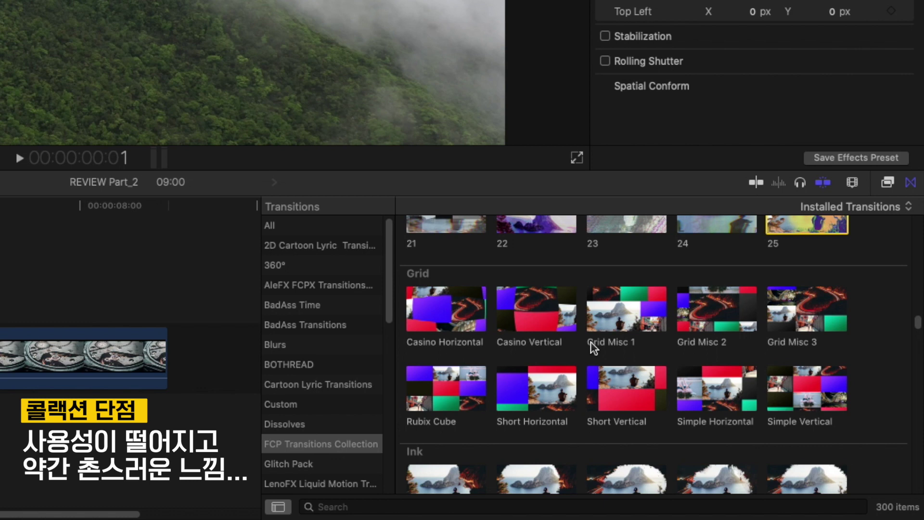
drag(462, 330, 164, 358)
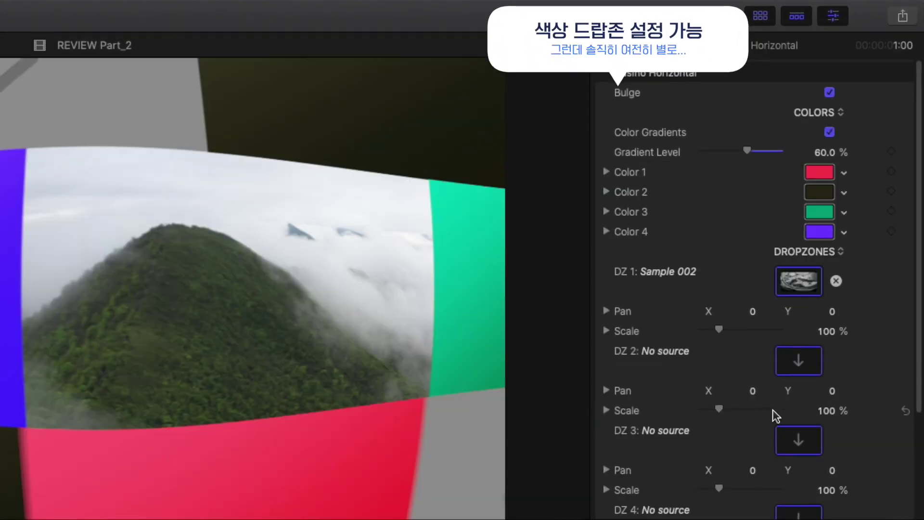
- Fill the Casino Horizontal drop zones DZ 2 with Sample 001 and DZ 3 with Sample 002, and scrub through the transition
click(798, 361)
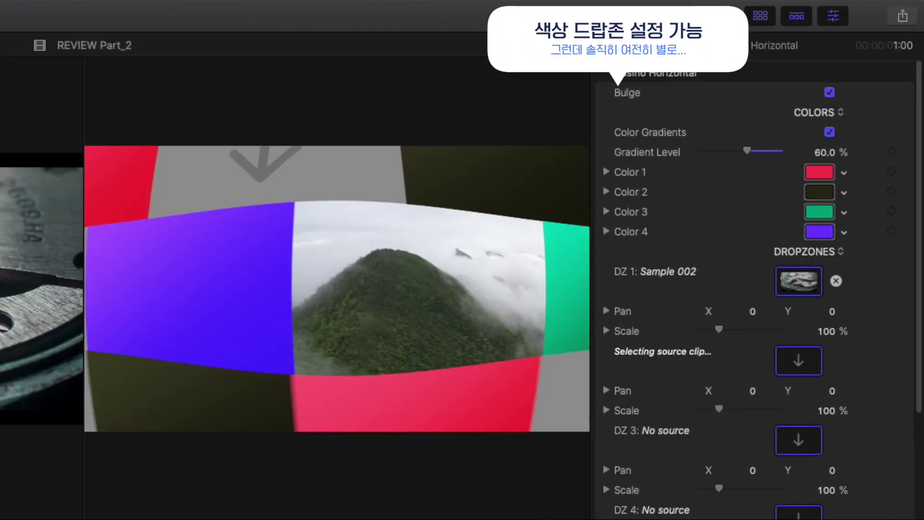
click(802, 444)
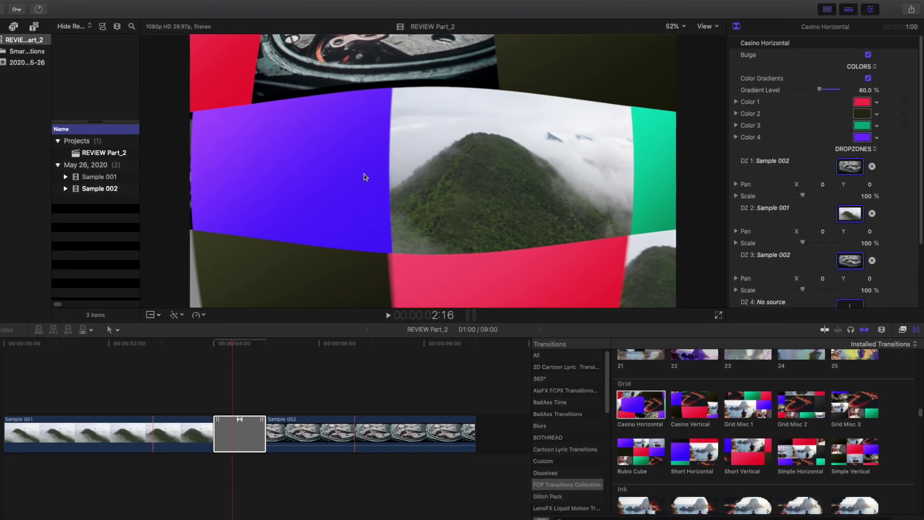
click(230, 342)
mouse_move(230, 343)
mouse_down()
mouse_move(283, 343)
mouse_move(239, 344)
mouse_up()
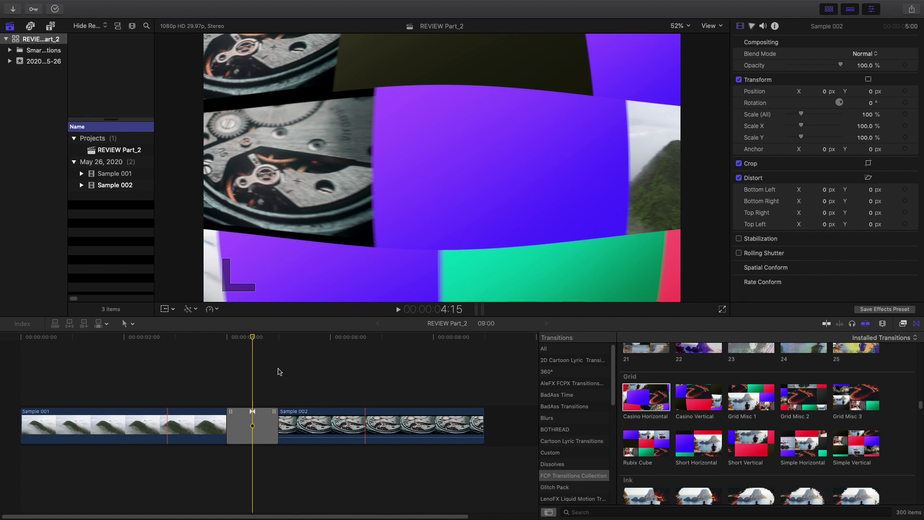
- Replace the Casino Horizontal transition between the two clips with transition 6 from the Ink set
scroll(692, 432, down, 5)
scroll(691, 431, up, 2)
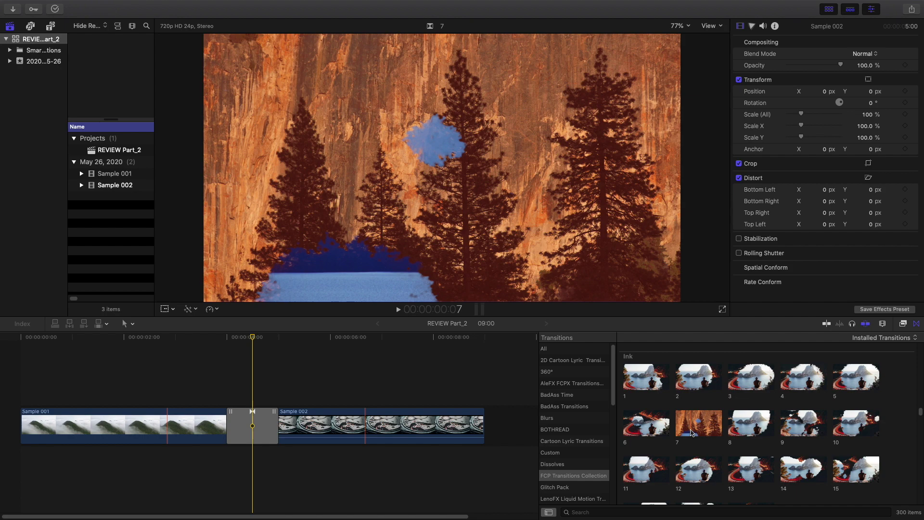
click(259, 433)
drag(646, 423, 252, 426)
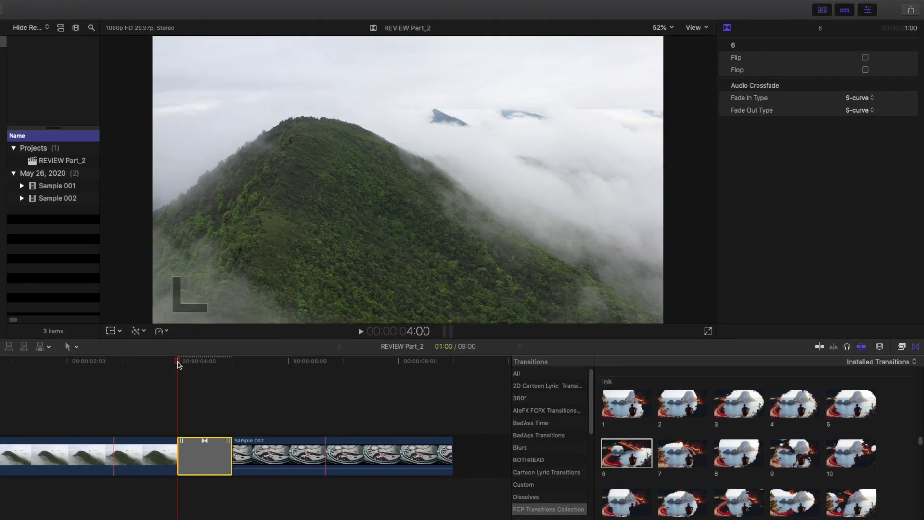
- Try different Flip and Flop combinations on the ink transition with the playhead at 4:07 to compare the spread directions
drag(230, 340, 239, 340)
drag(53, 434, 54, 433)
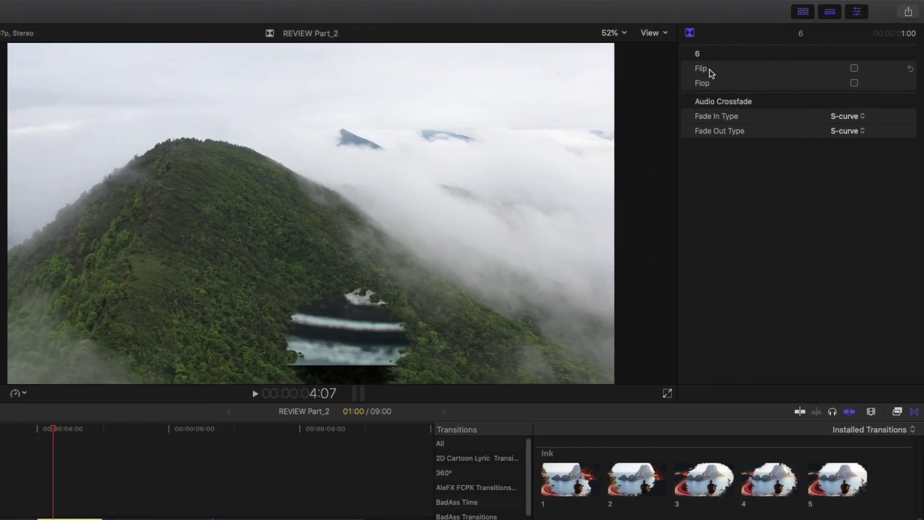
click(854, 68)
click(854, 68)
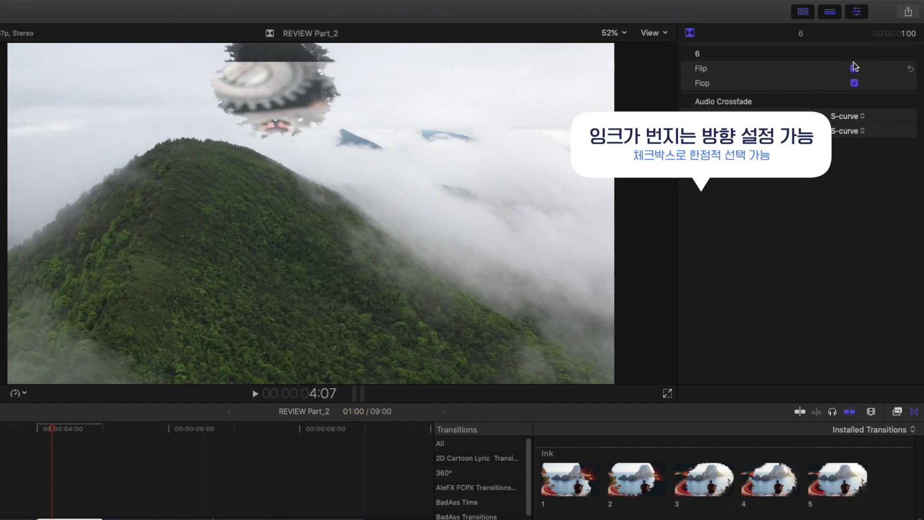
click(853, 67)
click(853, 68)
click(854, 83)
click(854, 82)
click(854, 83)
click(854, 83)
click(854, 82)
click(854, 83)
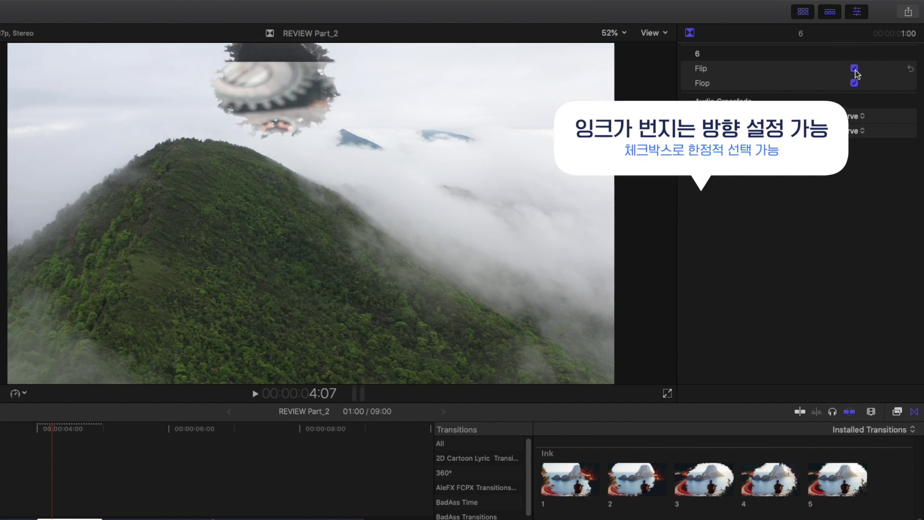
click(854, 68)
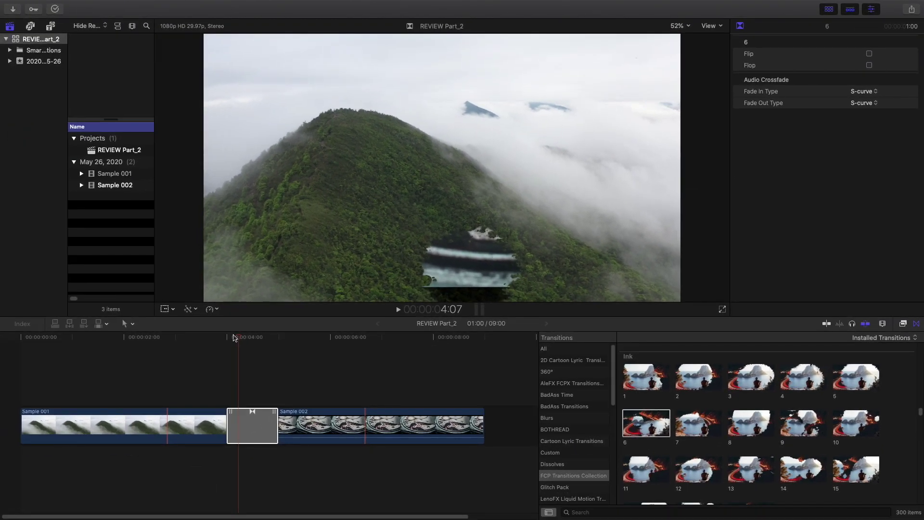
- Play the ink transition from 4:00 to review its motion
click(33, 432)
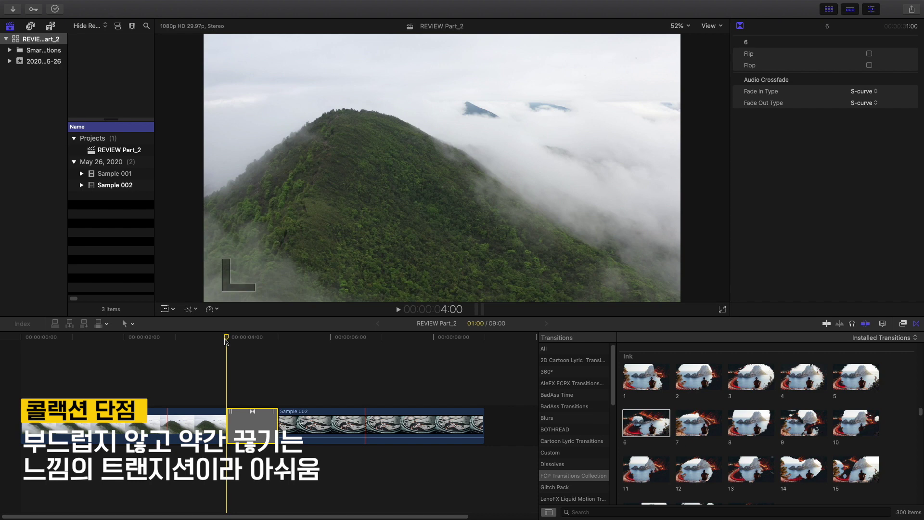
key(space)
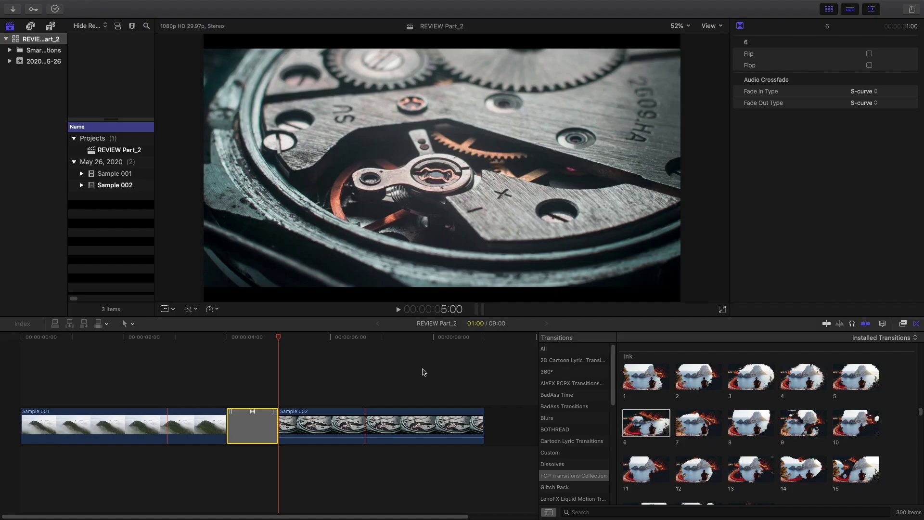
- Apply transition 1 from the Paint Brush Strokes set between Sample 001 and Sample 002
scroll(644, 401, down, 4)
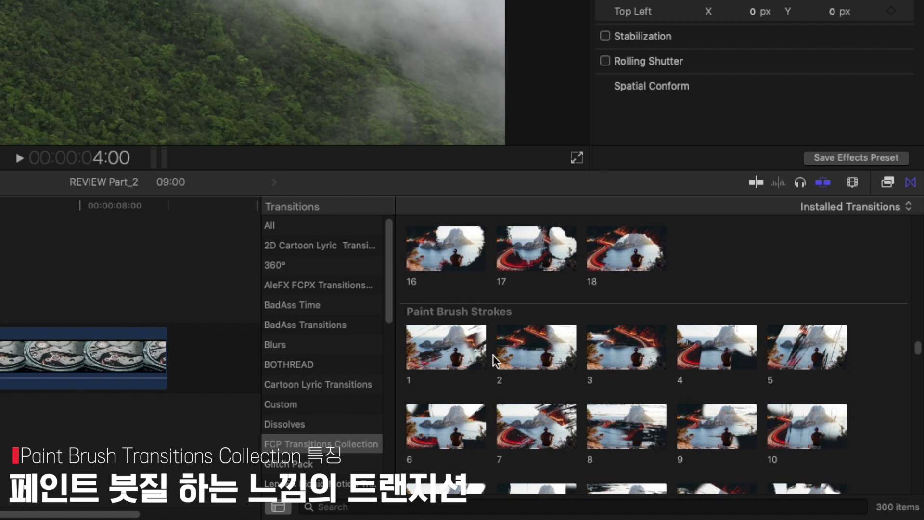
click(533, 423)
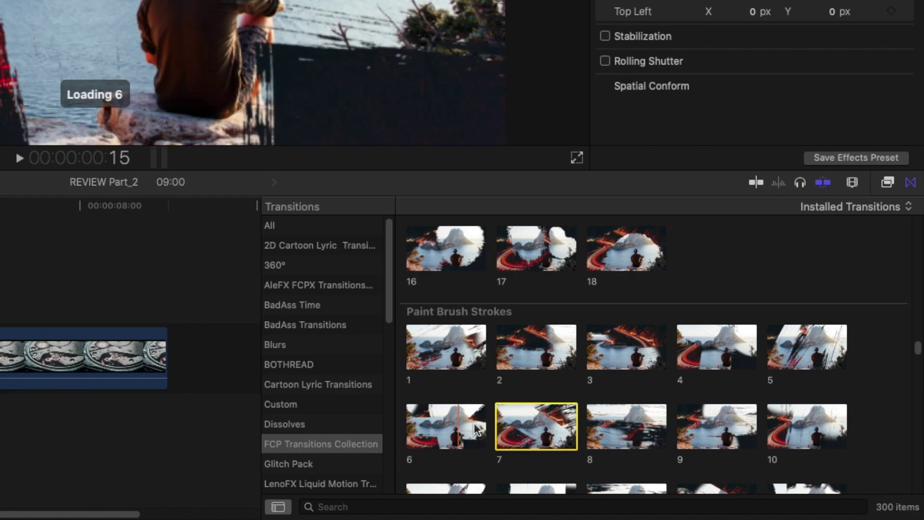
double_click(464, 343)
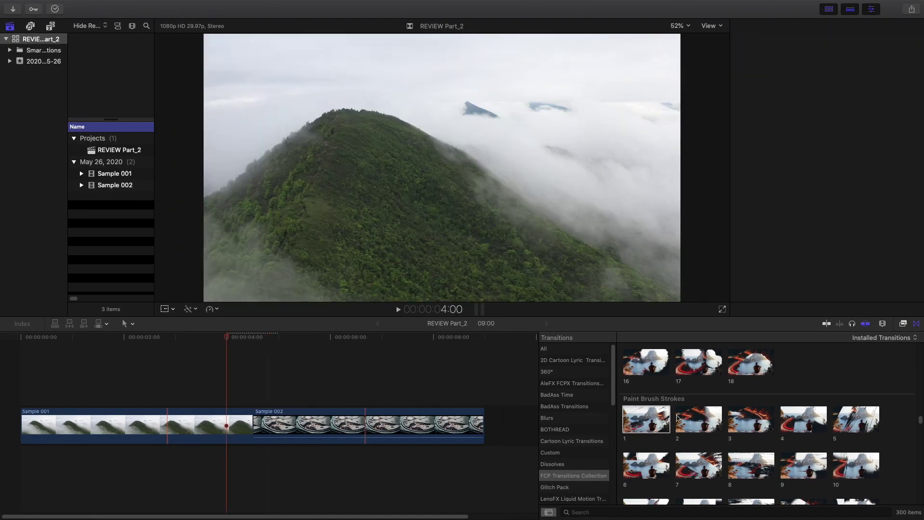
- Apply transition 2 from the Paint Brush Strokes set between Sample 001 and Sample 002
mouse_move(677, 418)
mouse_down()
mouse_move(392, 439)
mouse_move(250, 426)
mouse_up()
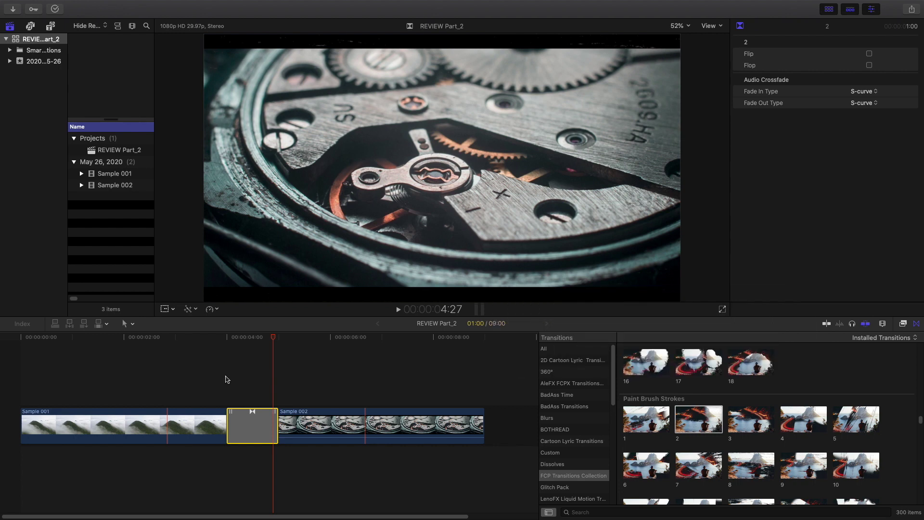
- Look through the Paint Brush Strokes set up to transition 38 and skim the thumbnail previews
scroll(667, 435, up, 2)
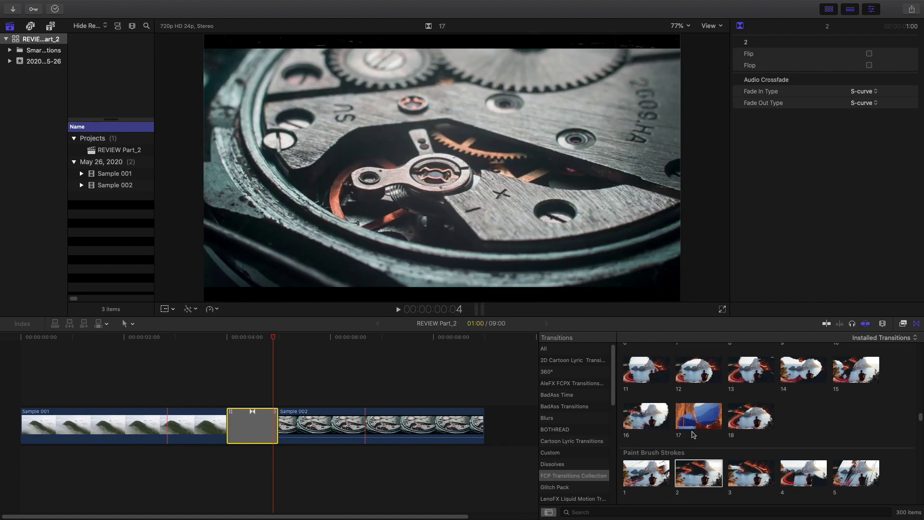
scroll(716, 455, down, 3)
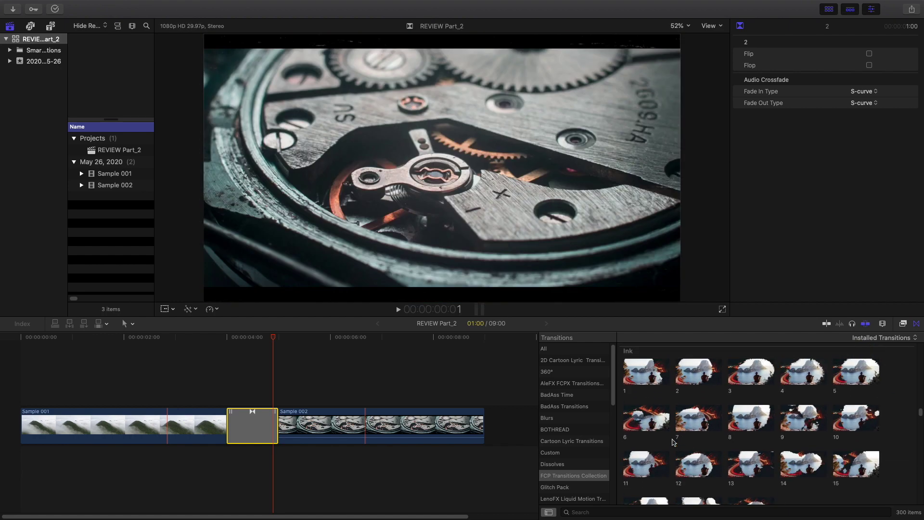
scroll(678, 404, up, 1)
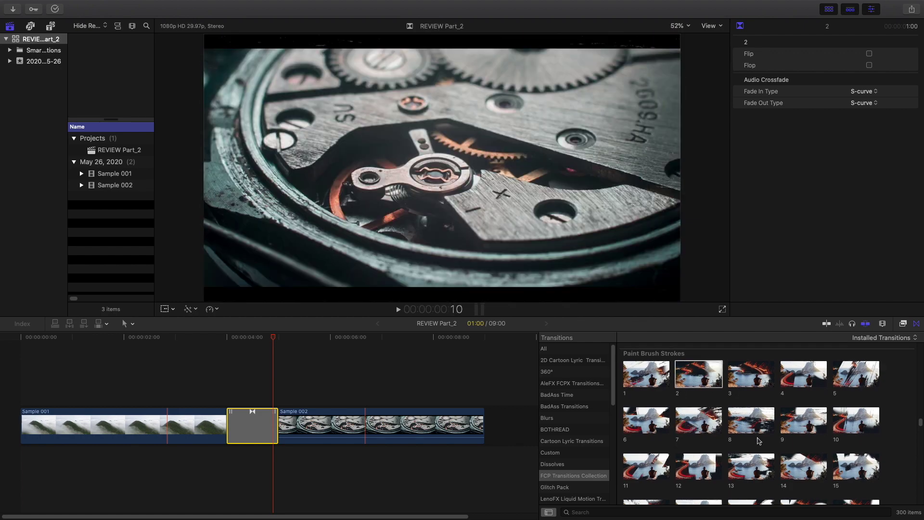
scroll(759, 439, down, 1)
scroll(758, 440, down, 3)
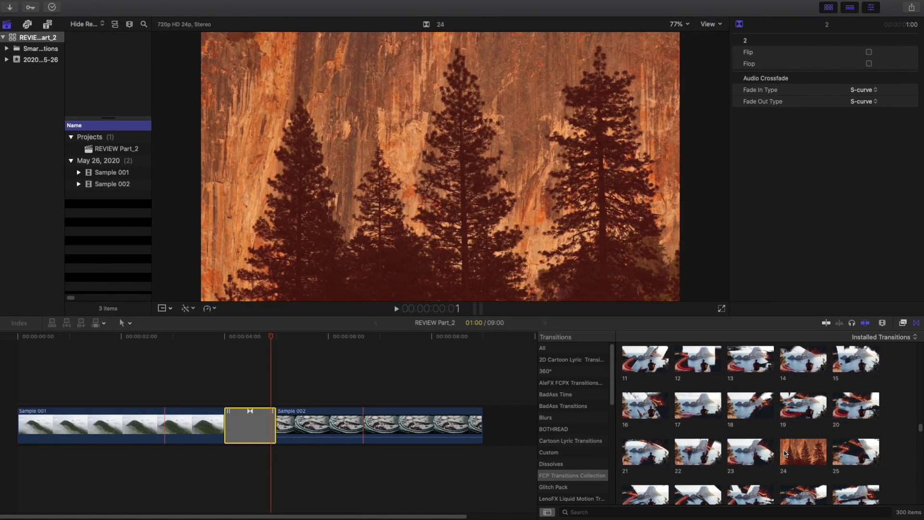
scroll(712, 411, down, 3)
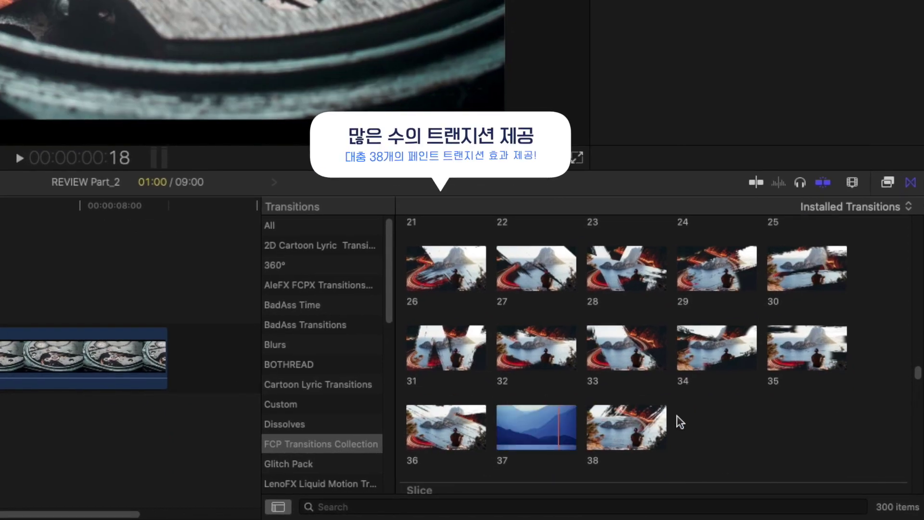
scroll(567, 380, up, 5)
scroll(489, 267, down, 2)
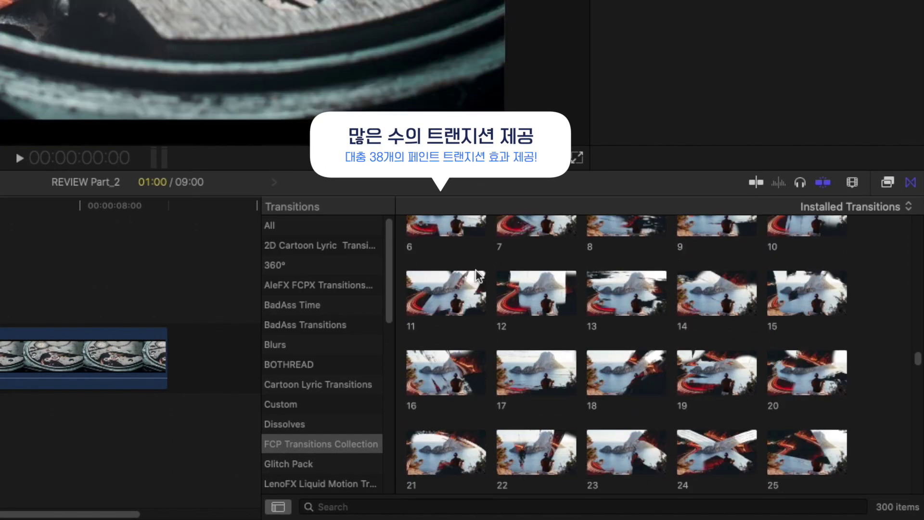
scroll(651, 351, down, 1)
scroll(651, 352, down, 5)
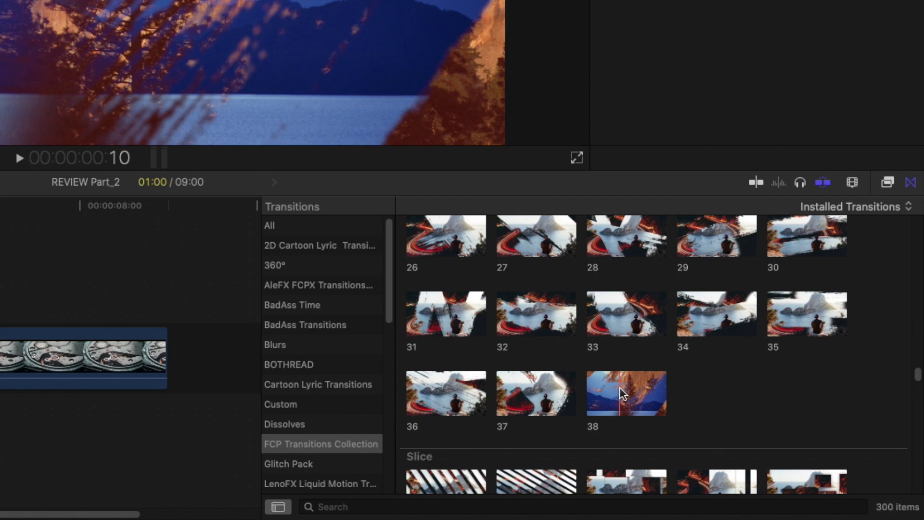
double_click(619, 387)
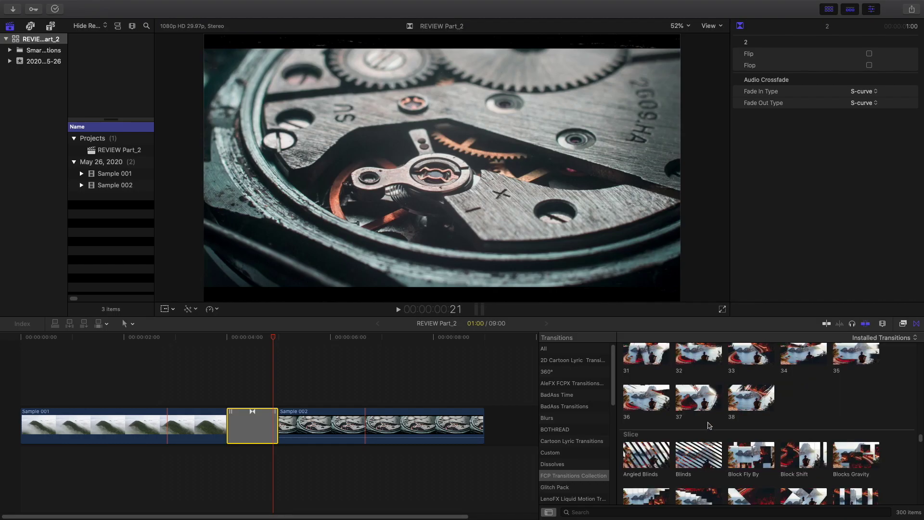
- Replace the paint brush transition between the two clips with Shift and Bump from the Slice set
scroll(707, 425, down, 3)
scroll(707, 424, down, 2)
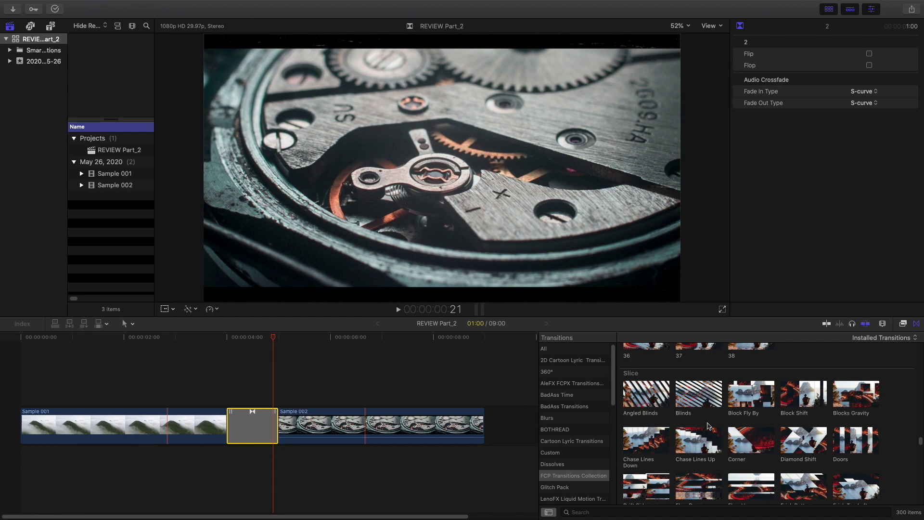
scroll(709, 425, down, 5)
scroll(710, 425, down, 5)
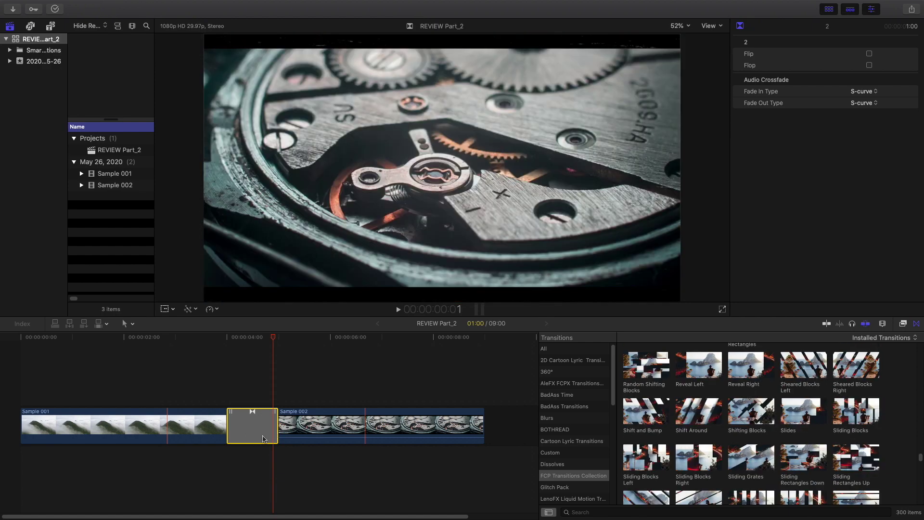
drag(264, 439, 263, 439)
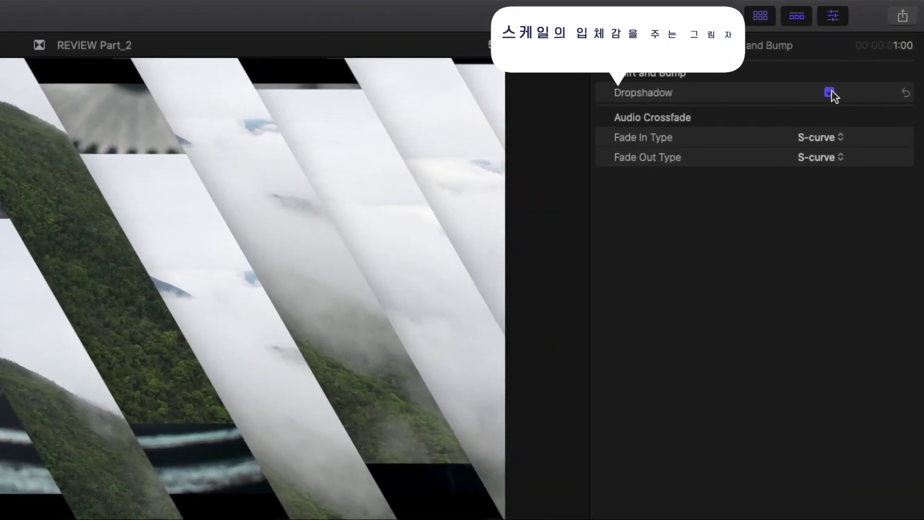
- Toggle the Dropshadow option of the Shift and Bump transition to compare its look, and delete the transition from the timeline
click(829, 93)
click(829, 93)
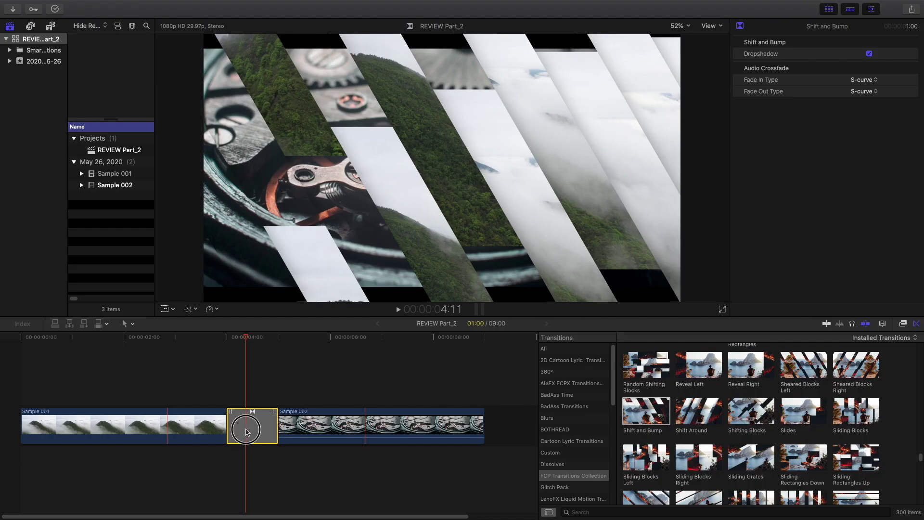
key(Delete)
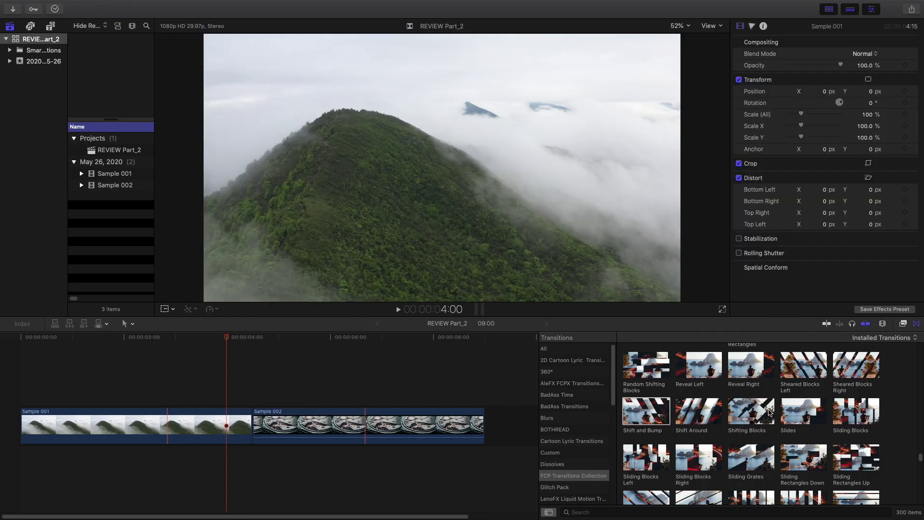
- Apply Barrel Anticlockwise from the Zoom set between the two clips, play it from 4:00 and delete it
scroll(768, 412, down, 5)
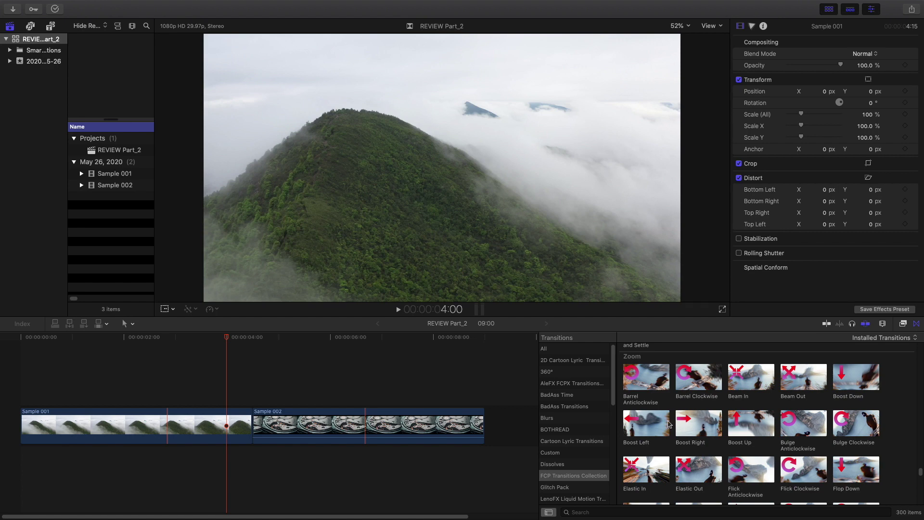
drag(646, 378, 269, 431)
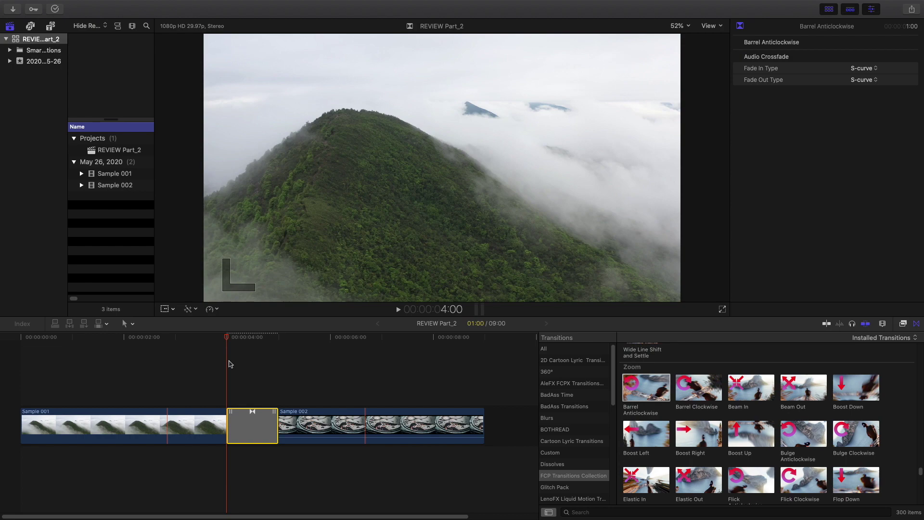
key(l)
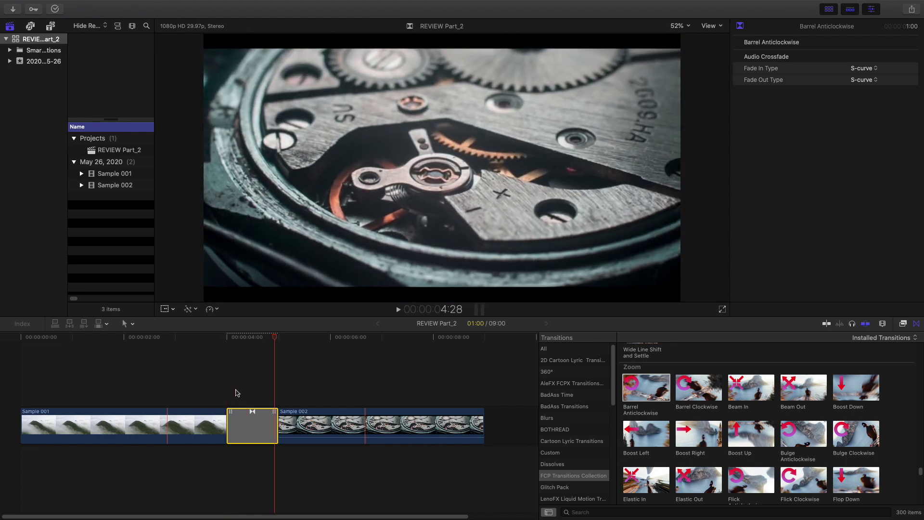
key(Delete)
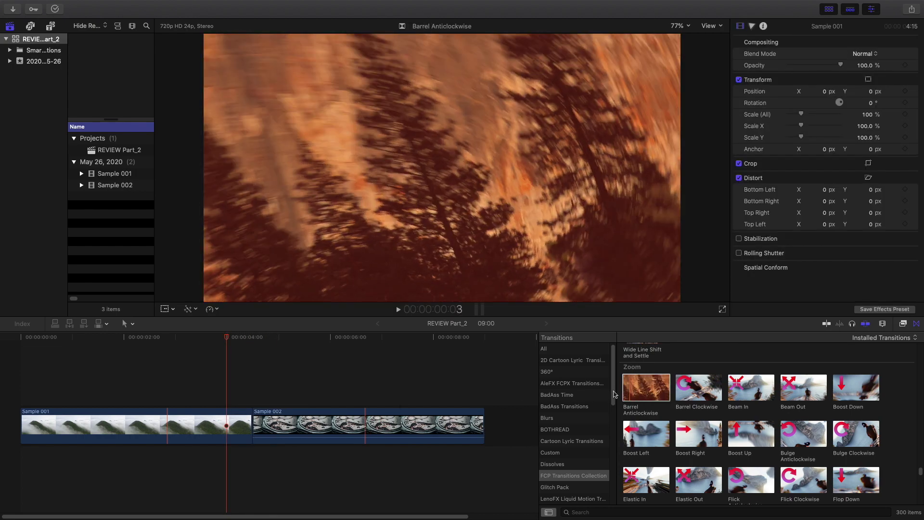
- Apply the Beam Out zoom transition between the two clips, play it from 4:00 and delete it
drag(802, 388, 253, 432)
click(223, 368)
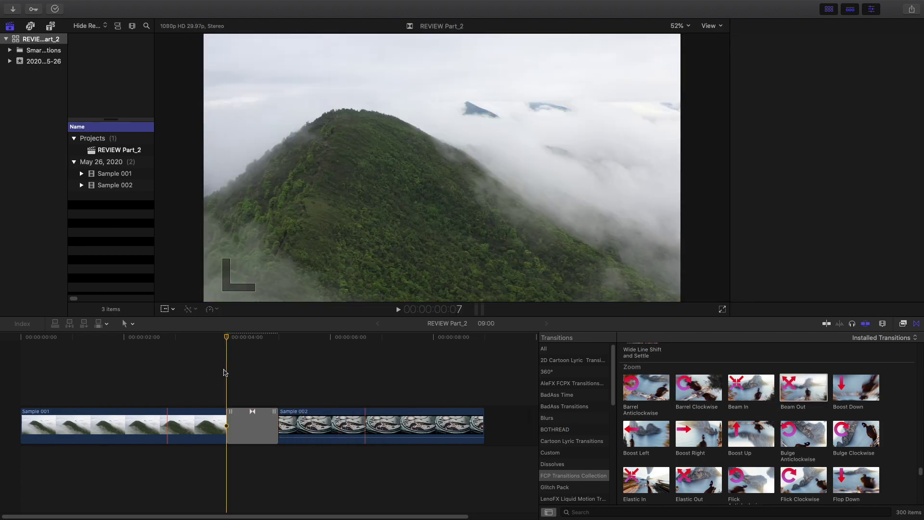
key(space)
click(236, 423)
key(Delete)
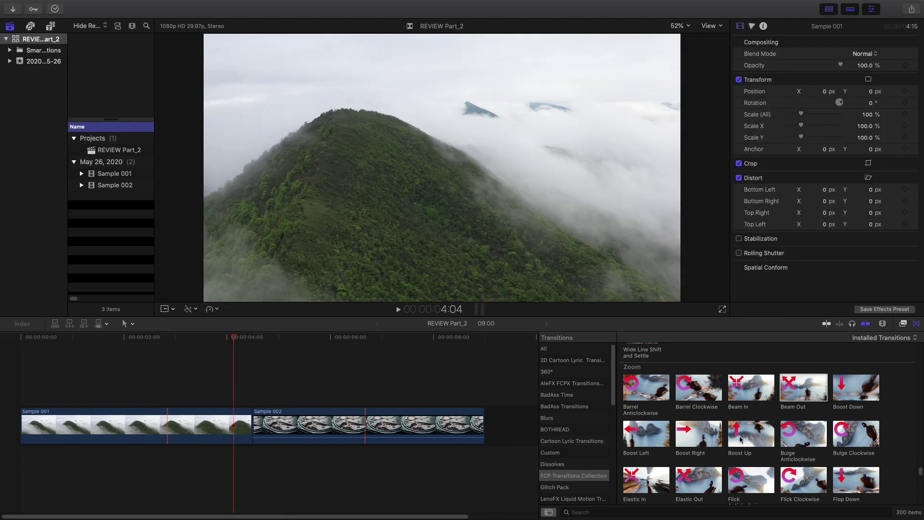
- Apply the Elastic In zoom transition between the two clips, play it from 4:00 and delete it
scroll(750, 447, down, 2)
drag(644, 459, 231, 431)
click(227, 339)
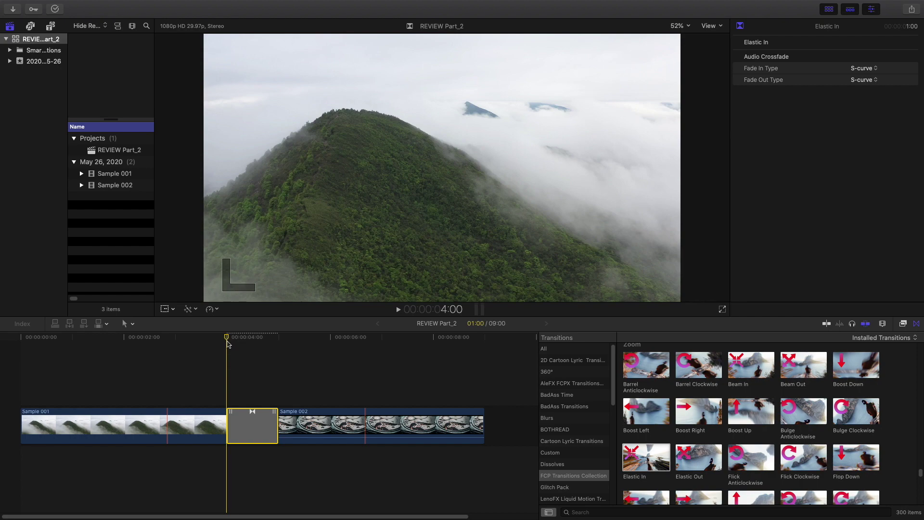
key(space)
click(258, 415)
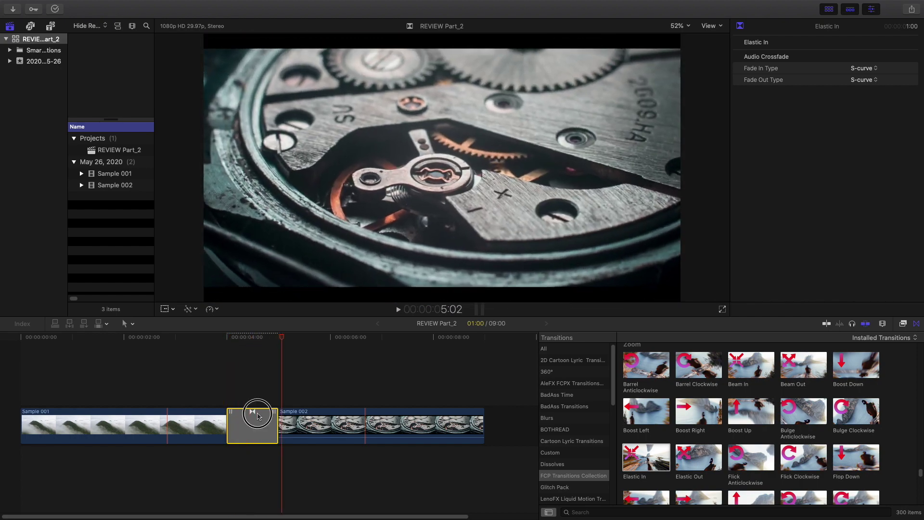
key(Delete)
- Browse further through the Zoom set, past the Shockwave, Spin and Stretch transitions
scroll(755, 420, down, 4)
scroll(756, 420, down, 5)
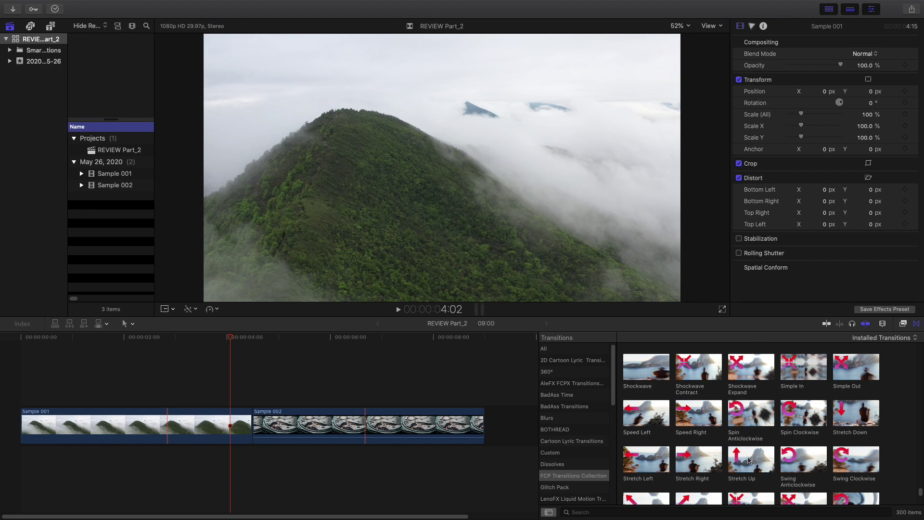